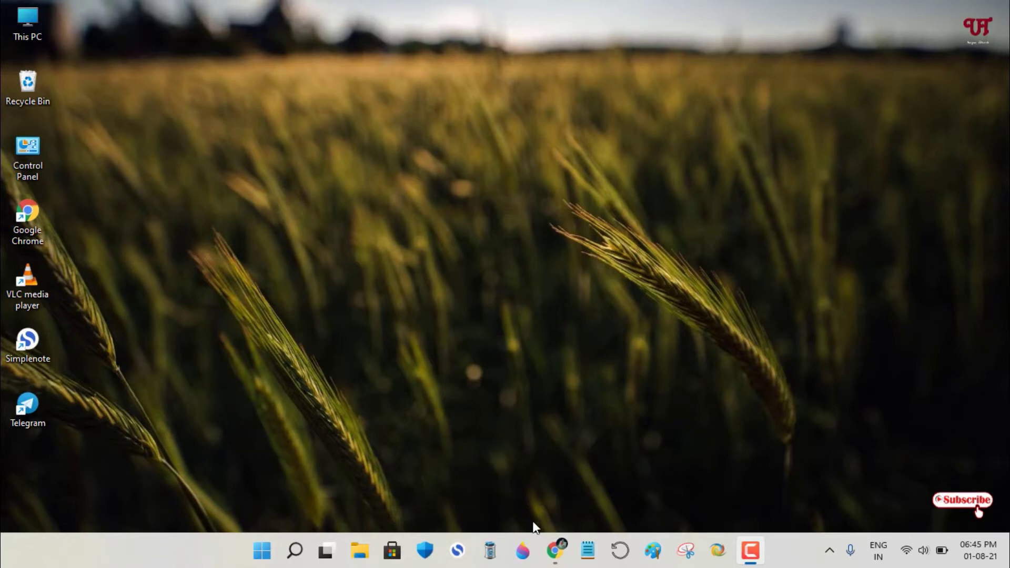
Switch to Chrome's Google results for translucenttb and open the TranslucentTB/TranslucentTB GitHub result
click(555, 550)
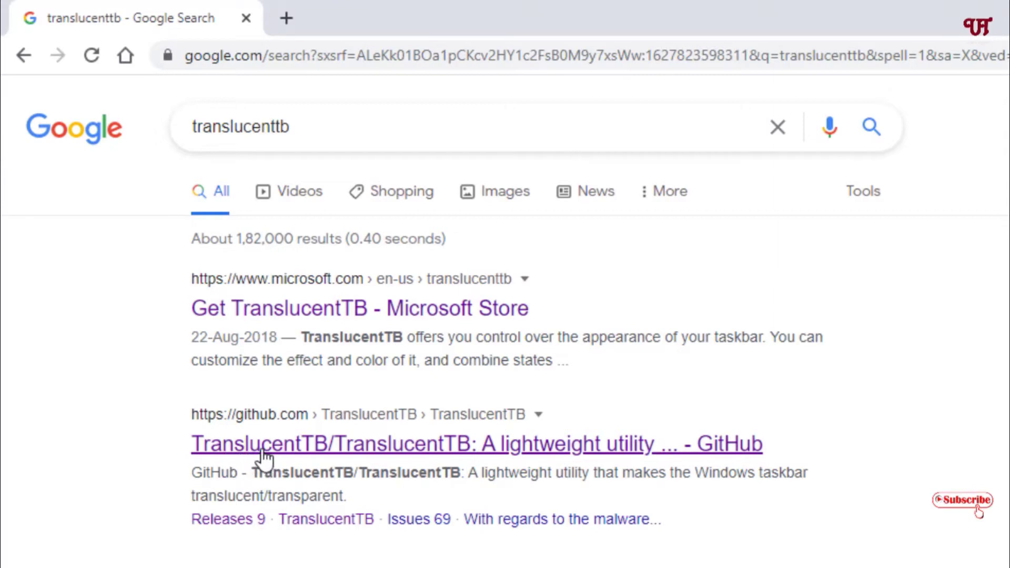
click(263, 451)
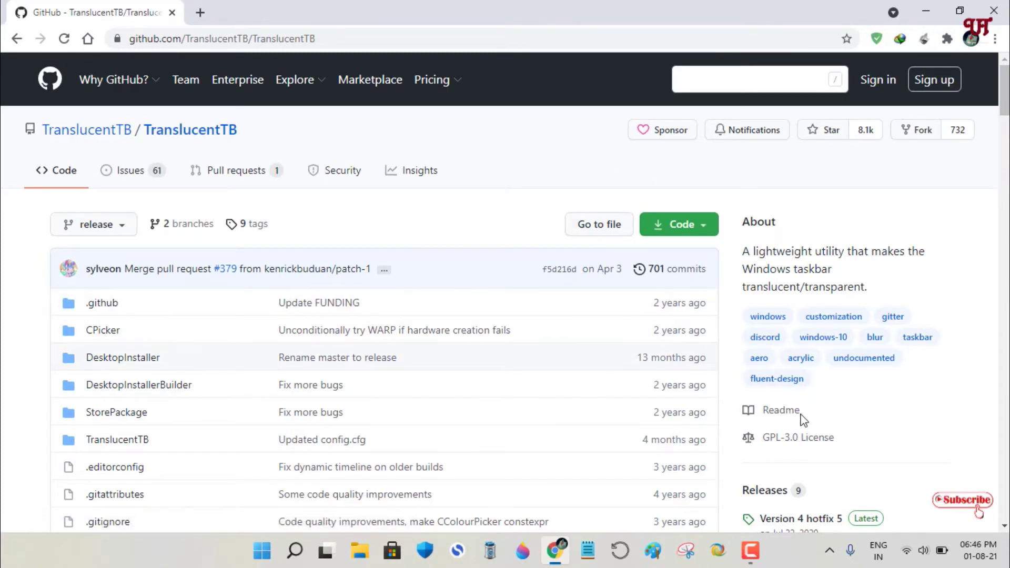
Go to the repository's Releases page and show Version 4 hotfix 5's eight download assets
scroll(784, 442, down, 1)
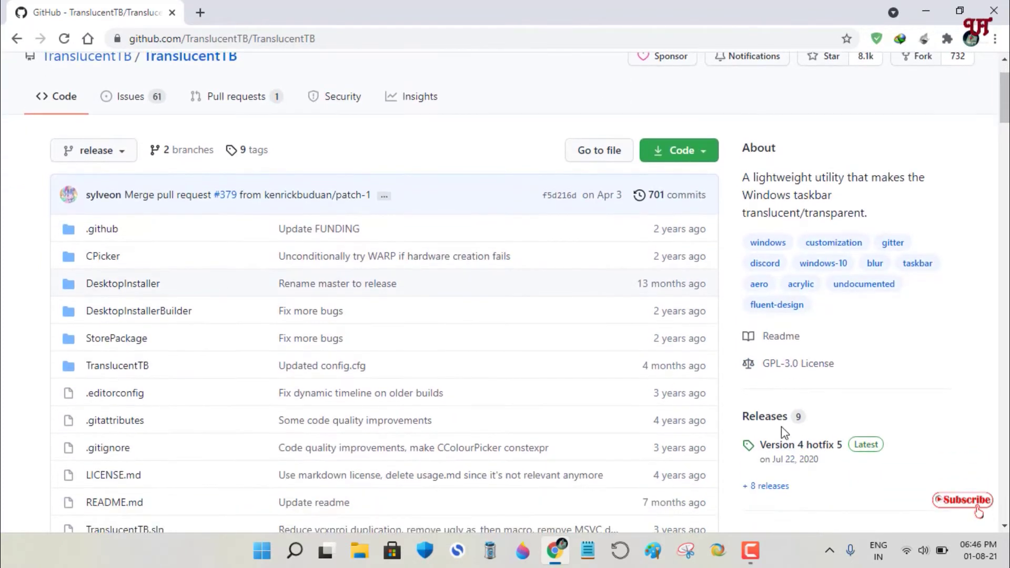
click(769, 422)
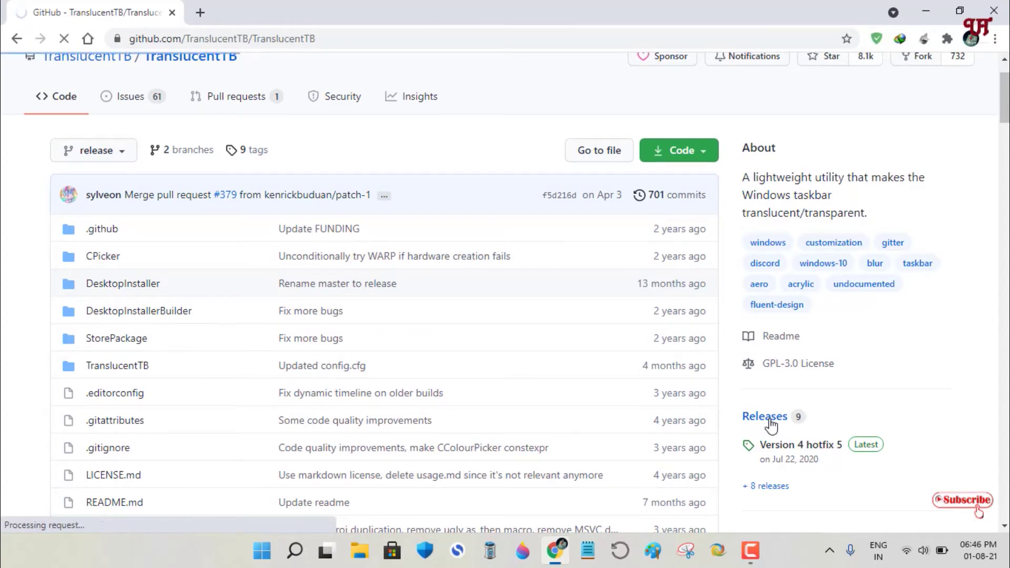
scroll(613, 361, down, 3)
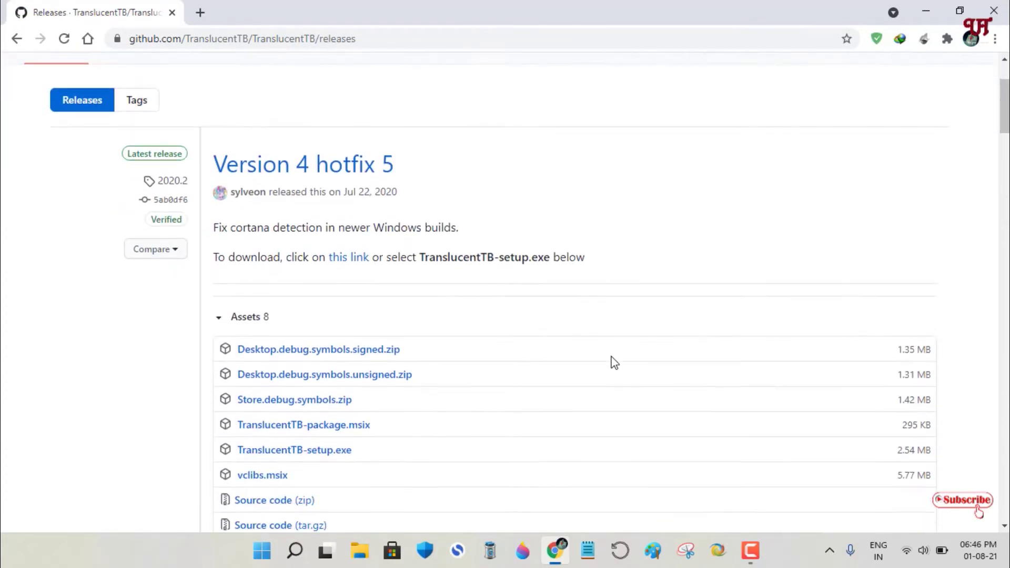
scroll(613, 362, down, 3)
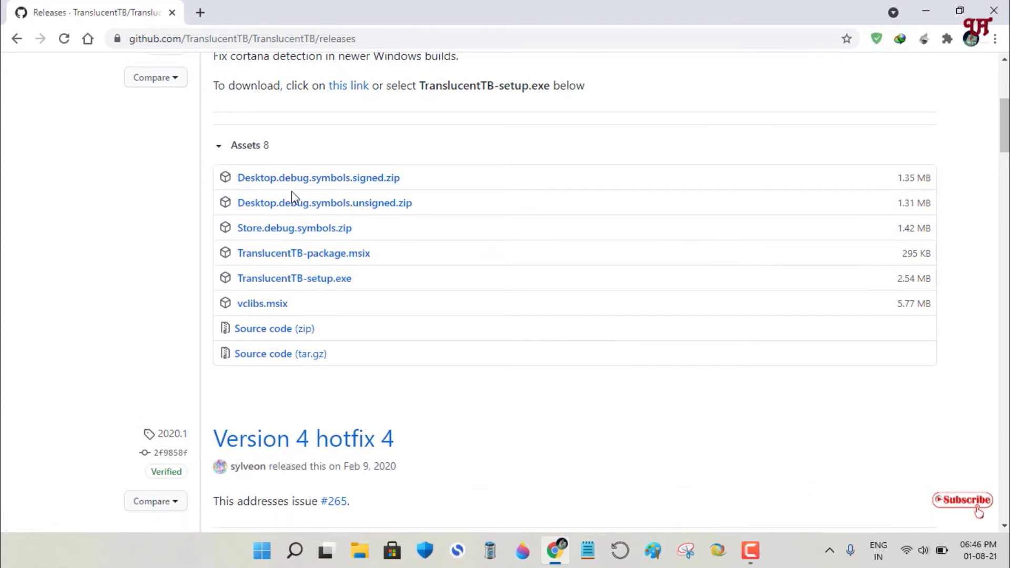
click(218, 151)
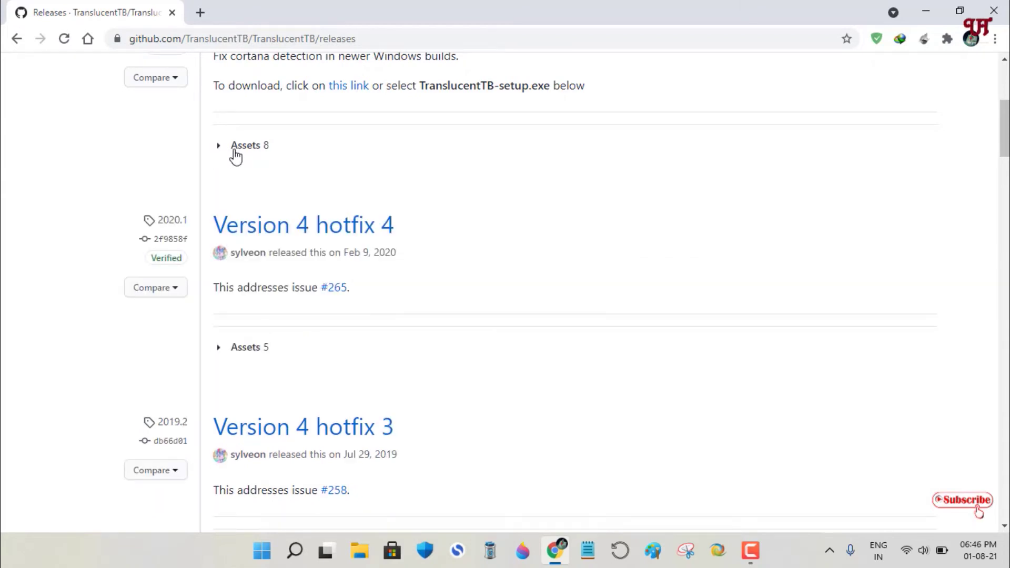
click(239, 153)
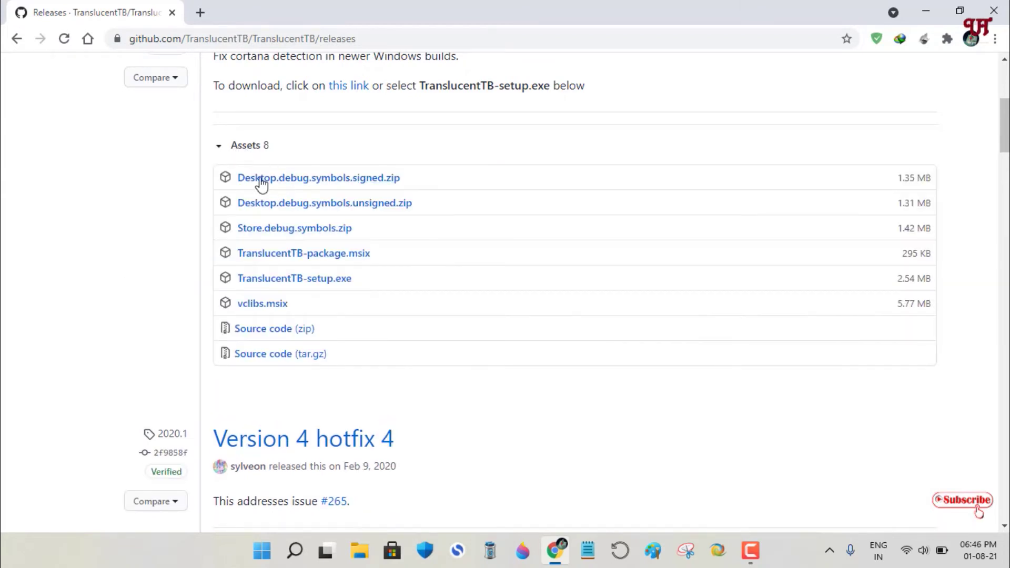
click(229, 152)
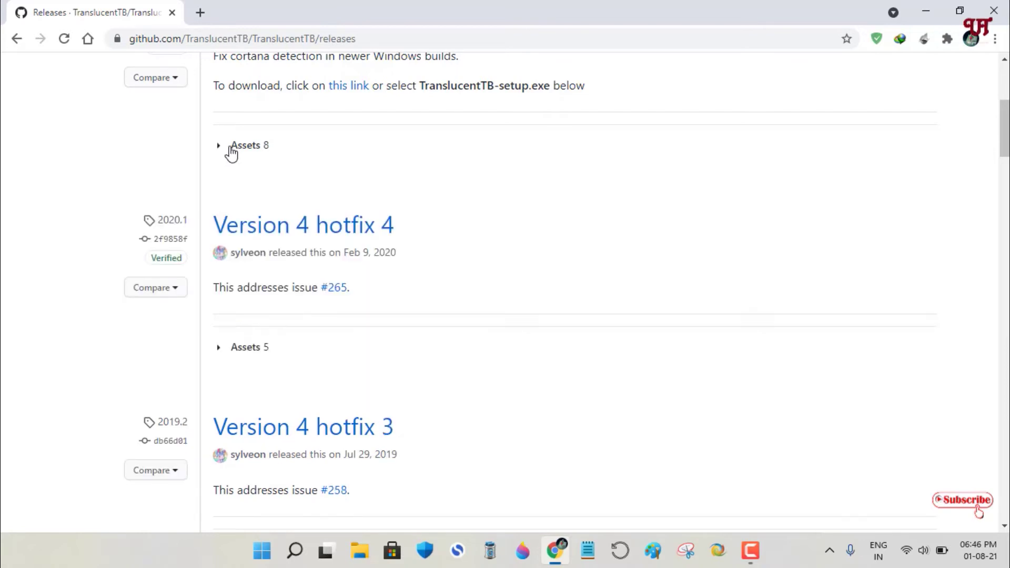
click(248, 153)
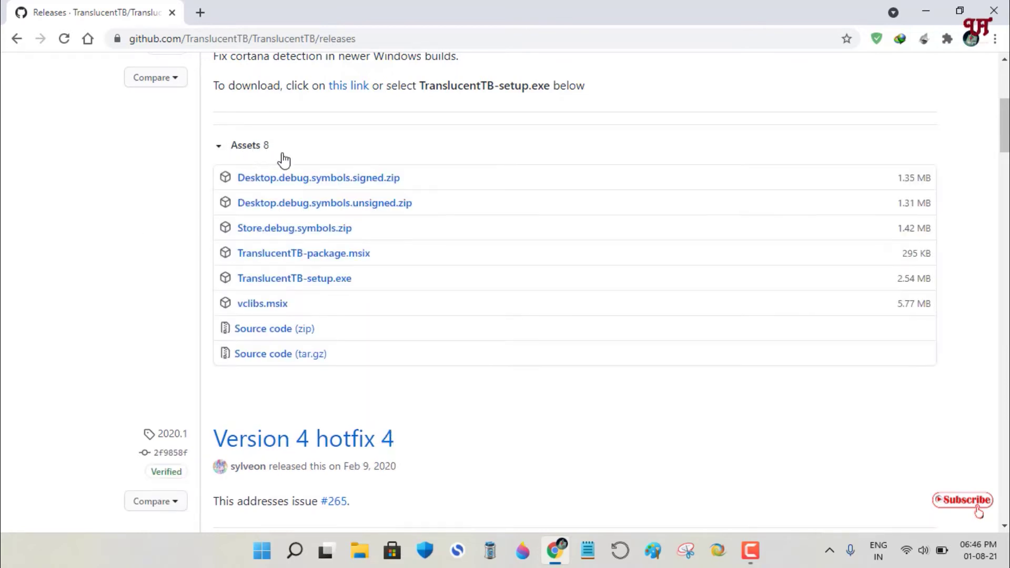
Download TranslucentTB-setup.exe (2.54 MB) with IDM into Downloads\Programs, then minimize Chrome
click(306, 288)
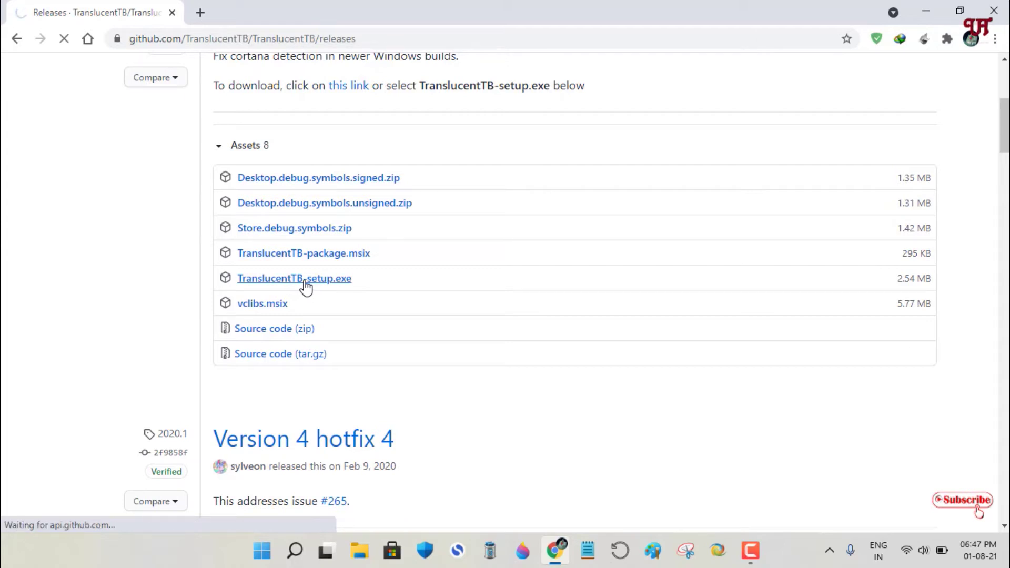
click(483, 342)
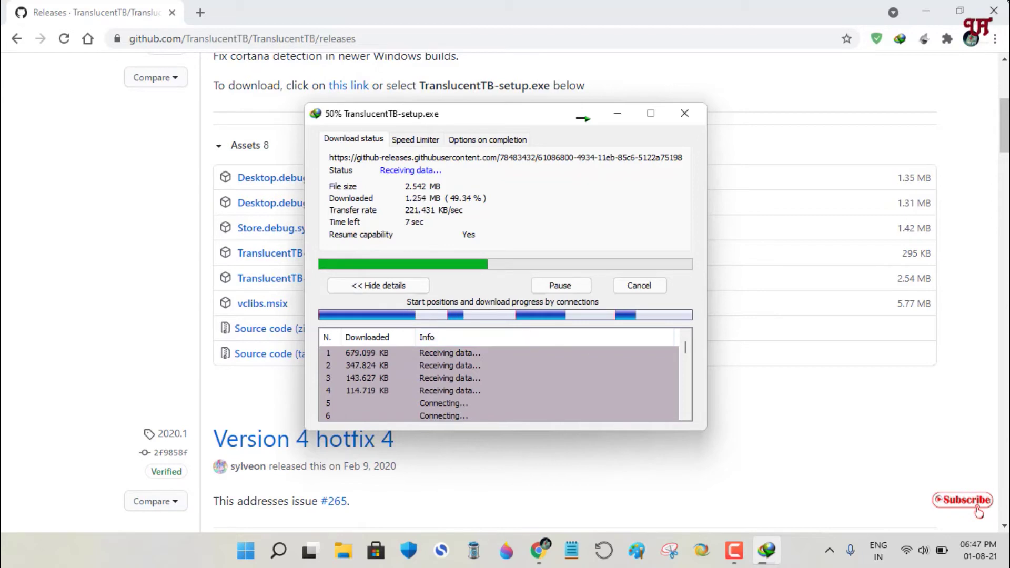
click(993, 10)
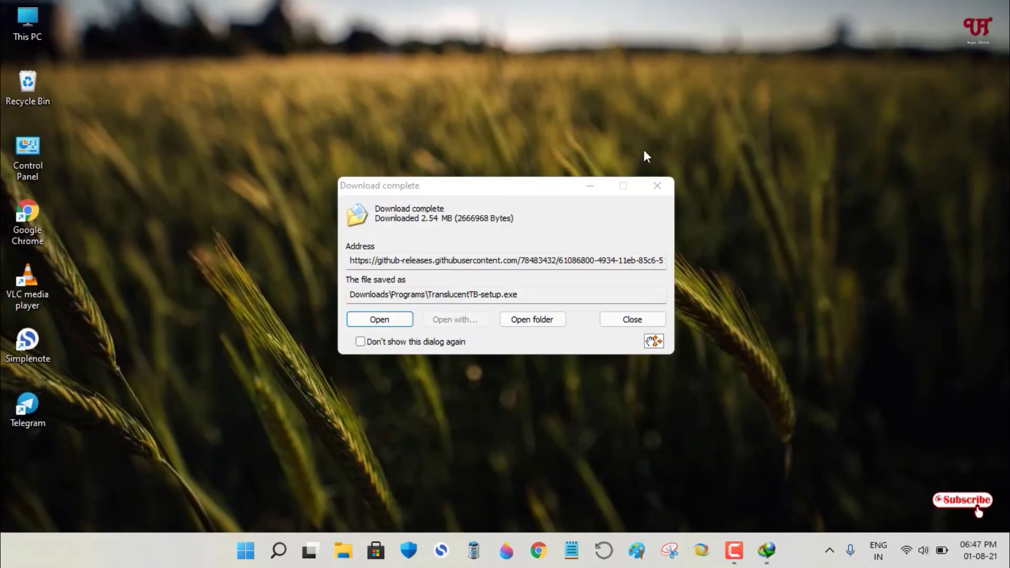
Open the Downloads\Programs folder from the Download complete dialog and move its window into place
click(532, 320)
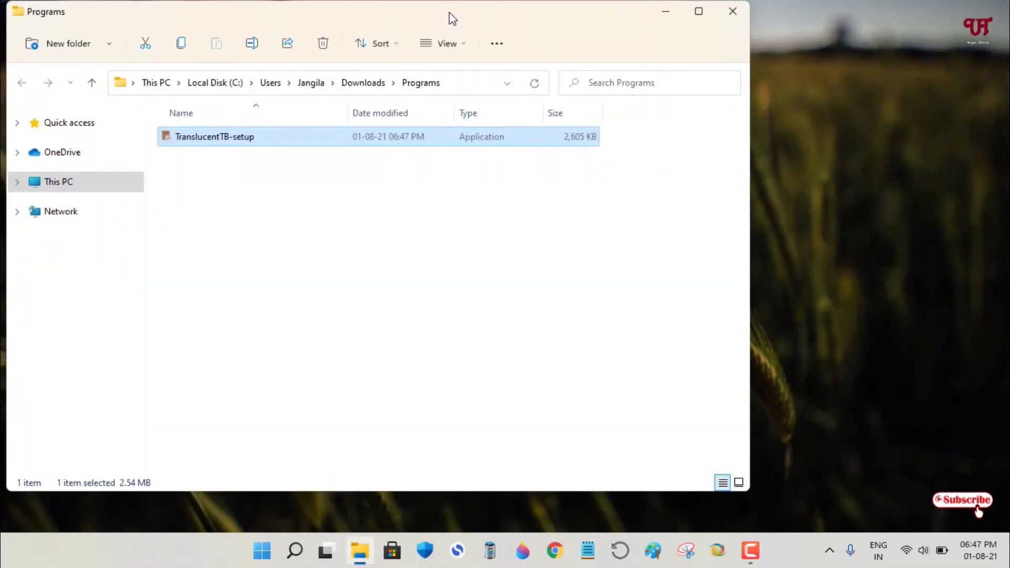
drag(450, 15, 608, 32)
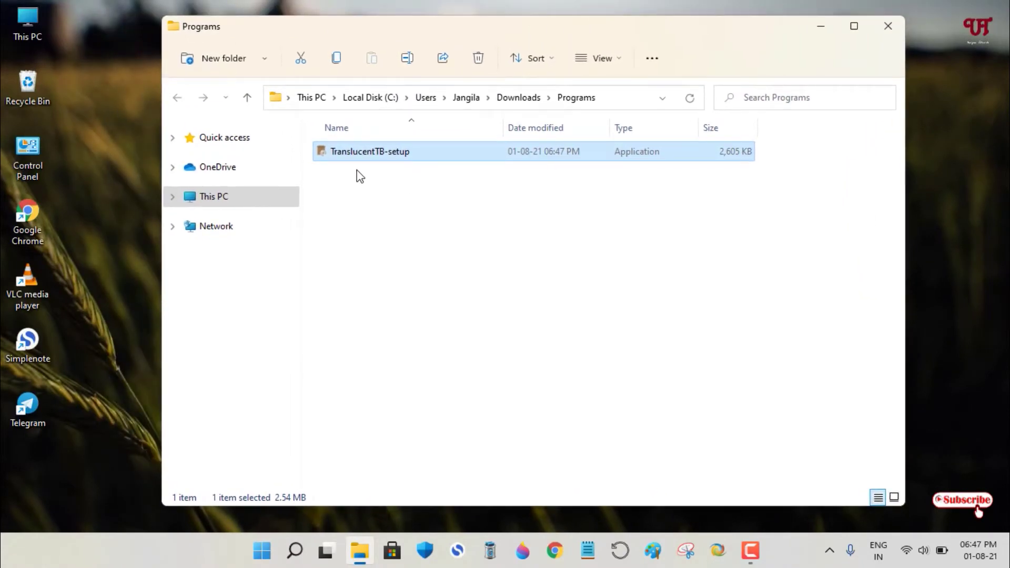
Run TranslucentTB-setup, accept the license, and install with the default location
double_click(386, 154)
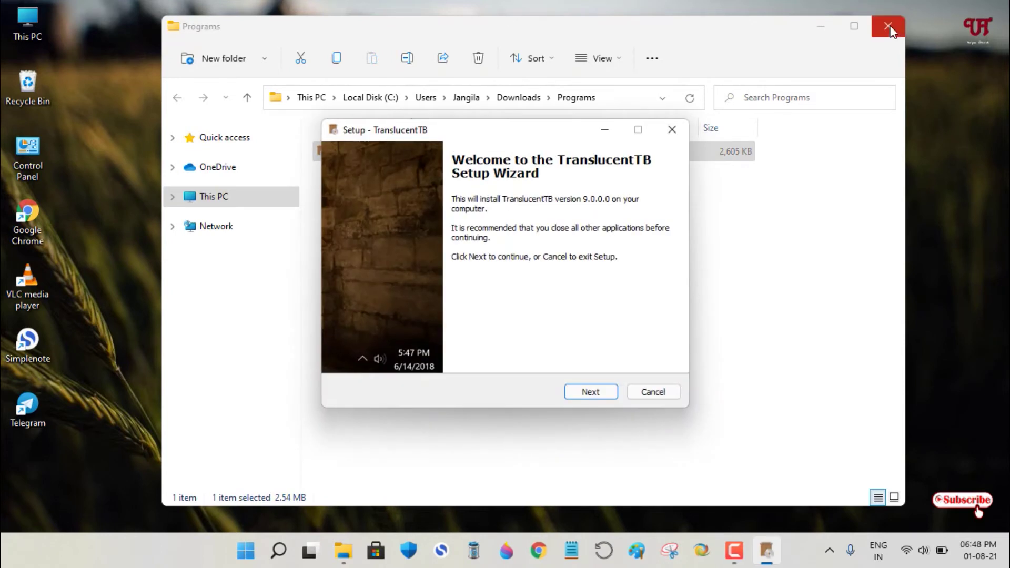
click(889, 27)
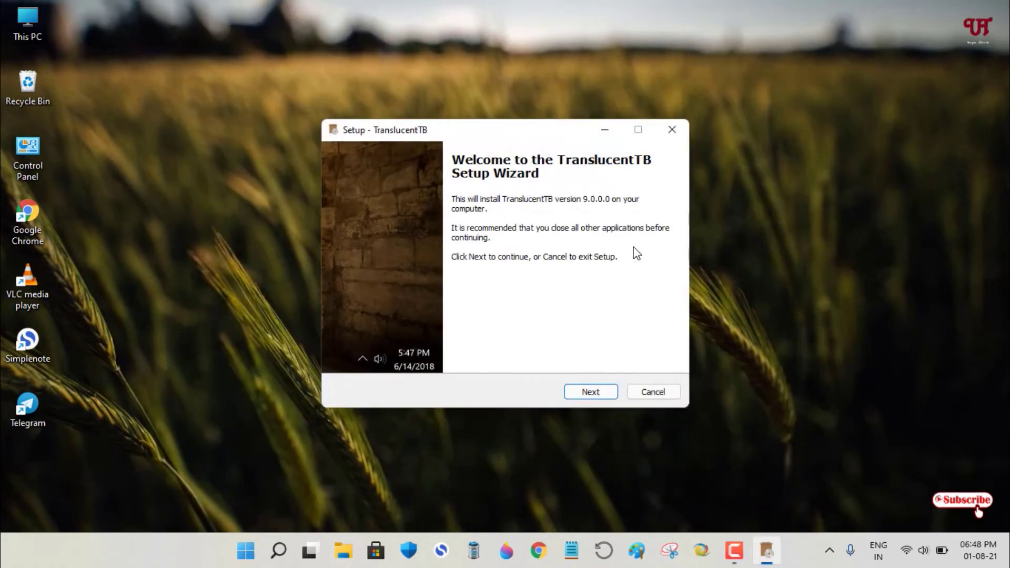
click(589, 391)
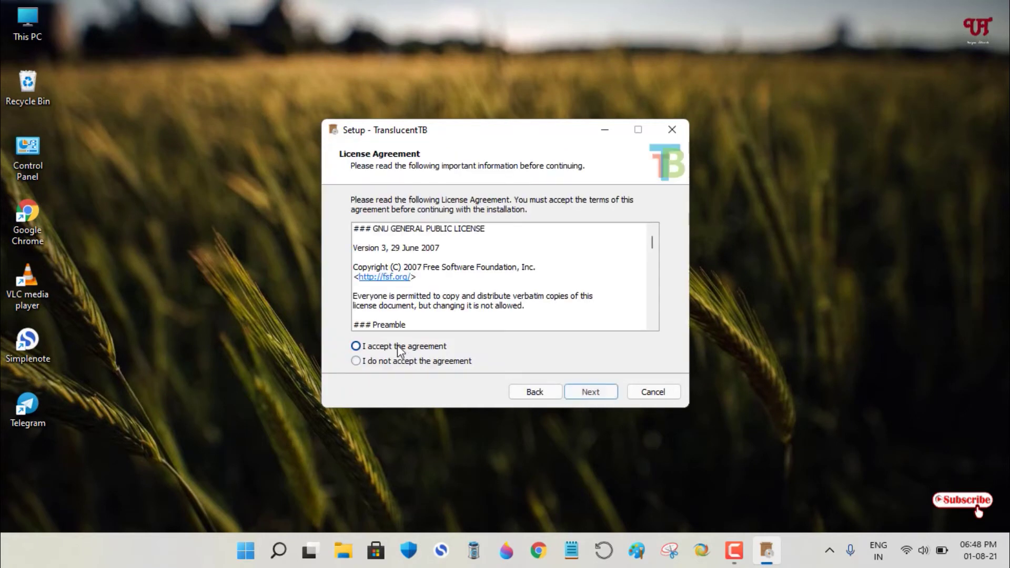
click(397, 345)
click(599, 395)
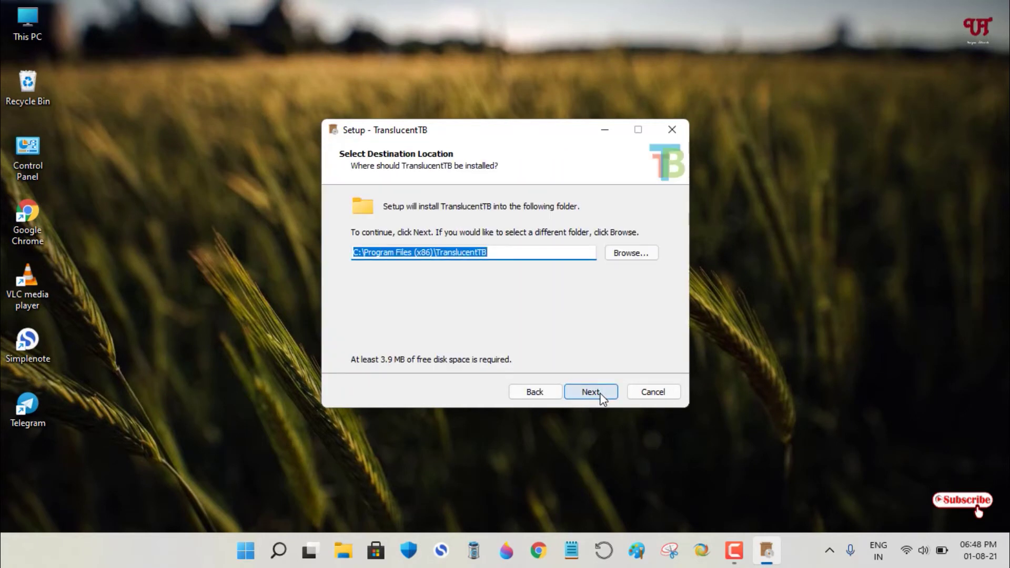
click(600, 395)
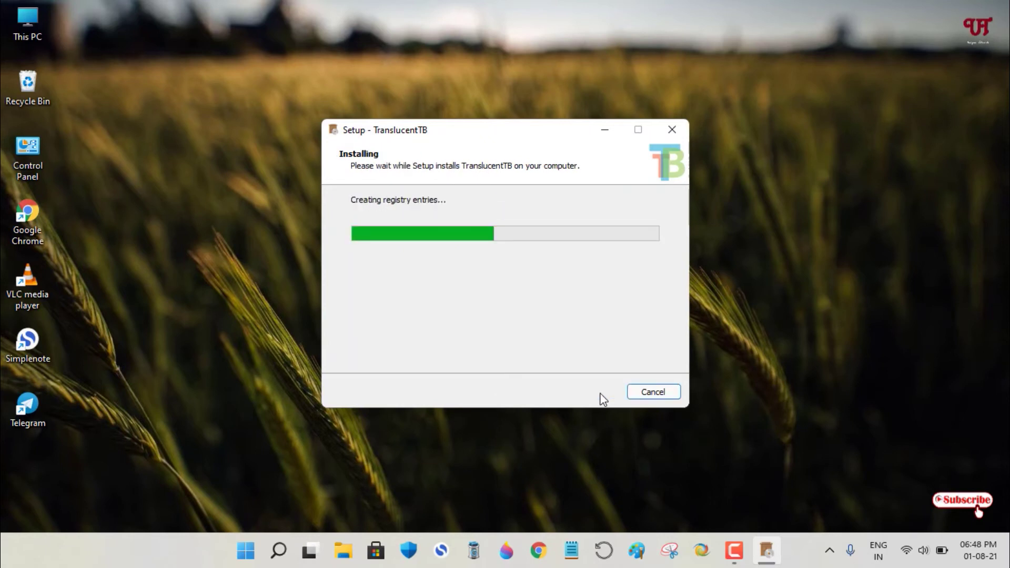
click(600, 395)
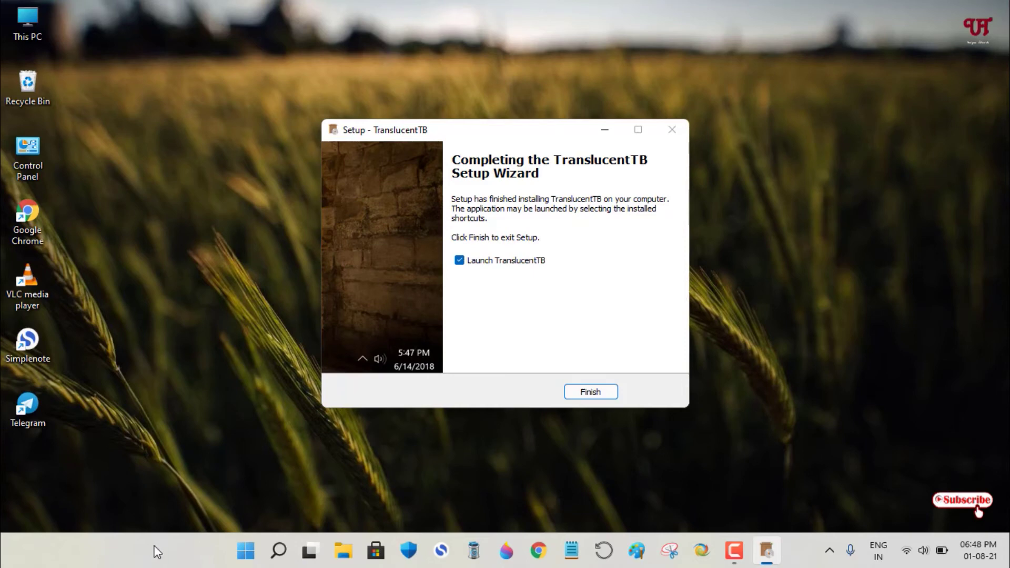
Finish setup to launch TranslucentTB and agree to its GPLv3 license
click(589, 392)
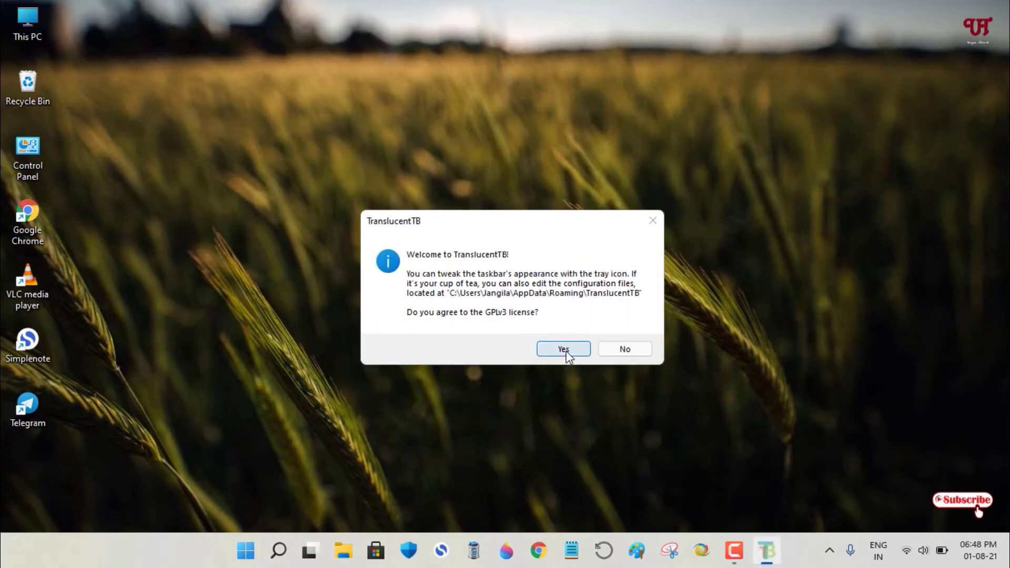
click(565, 350)
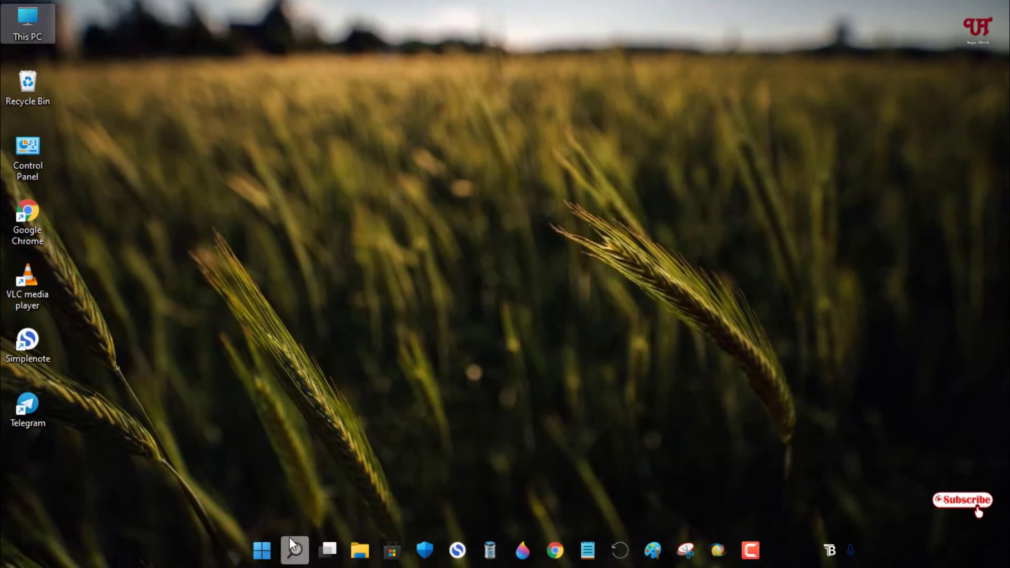
mouse_move(293, 549)
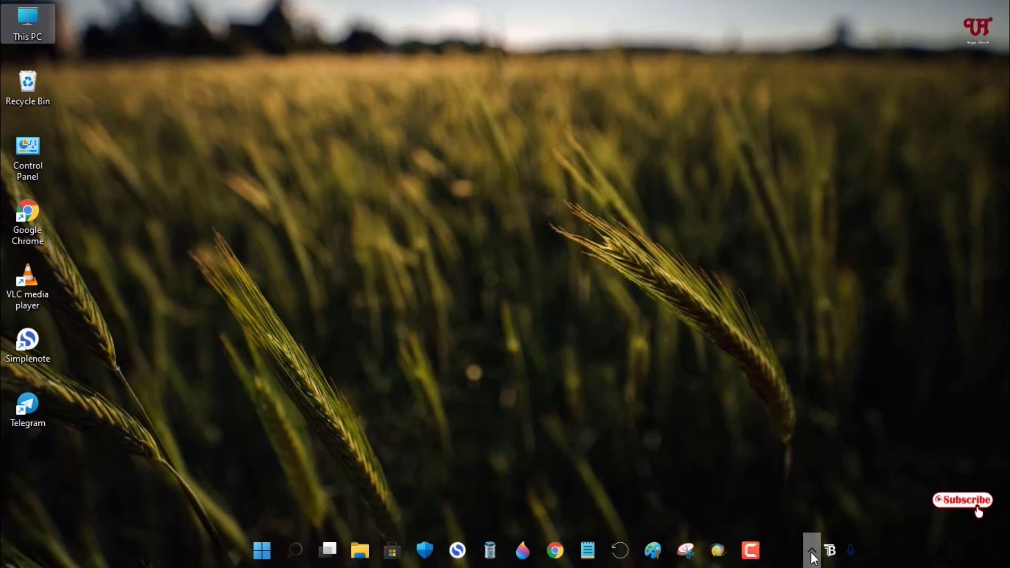
Open and close the Start menu to compare the taskbar, then show the hidden tray icons
click(810, 553)
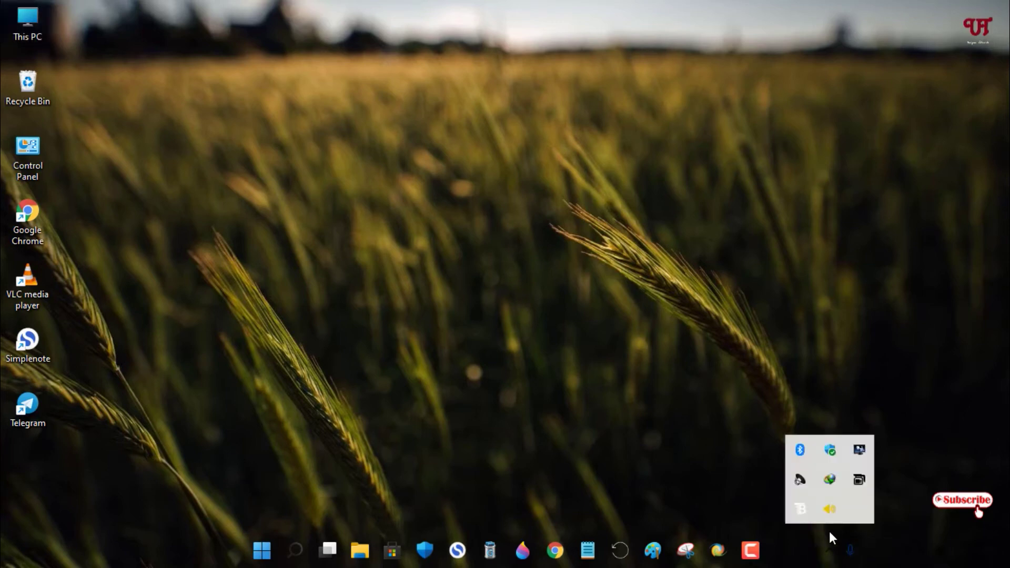
click(683, 464)
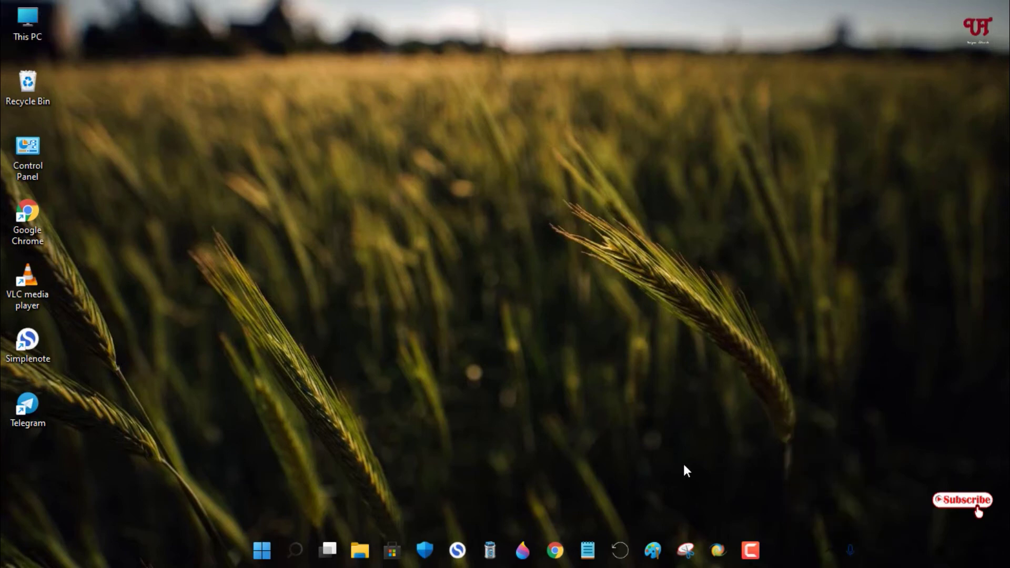
click(264, 542)
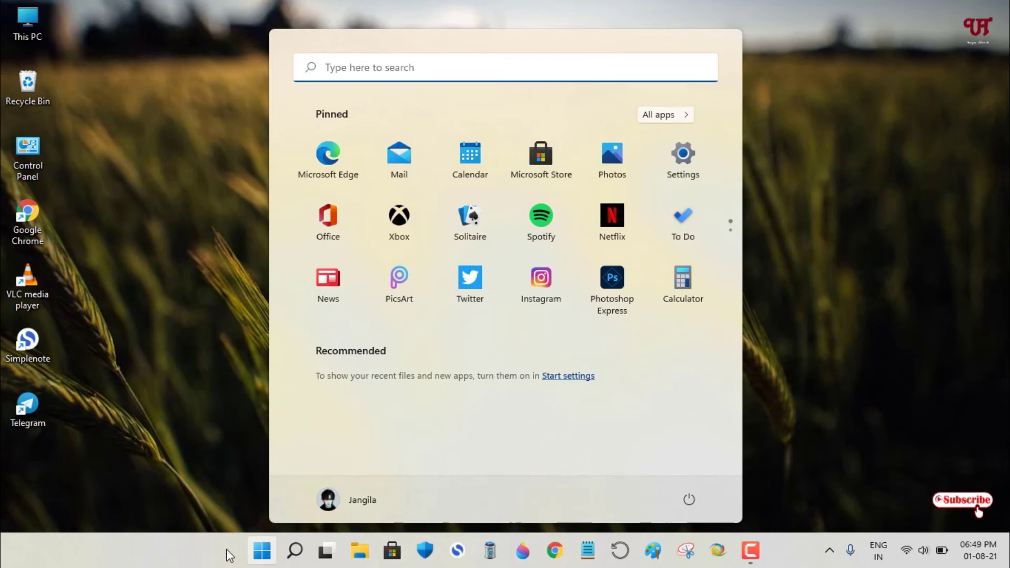
click(235, 504)
click(259, 553)
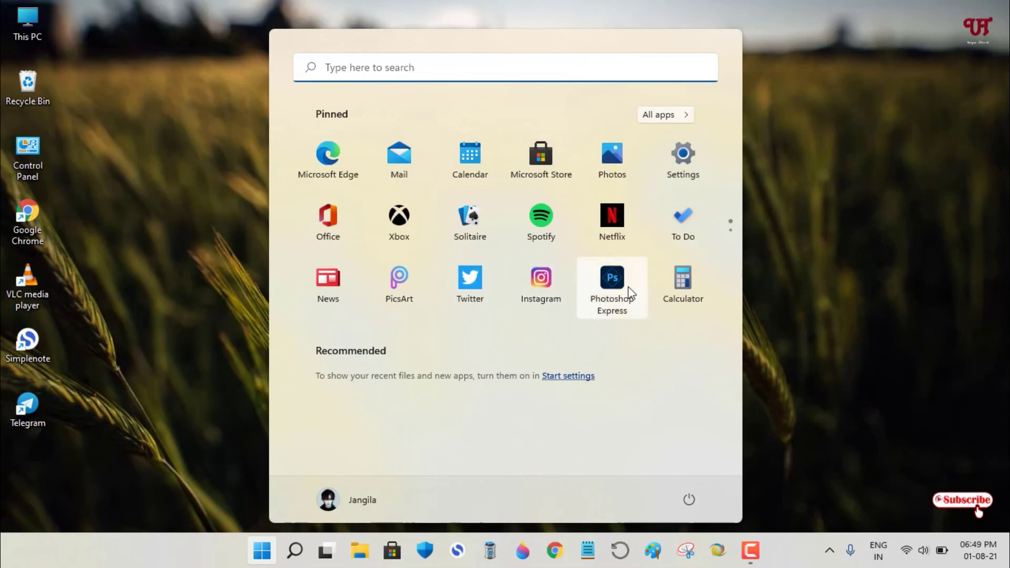
click(831, 356)
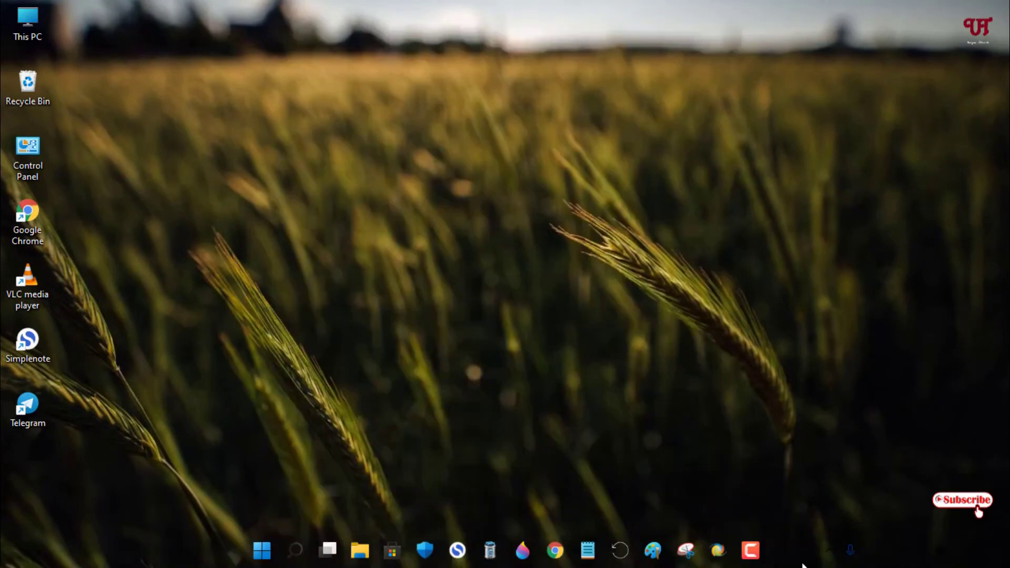
click(829, 547)
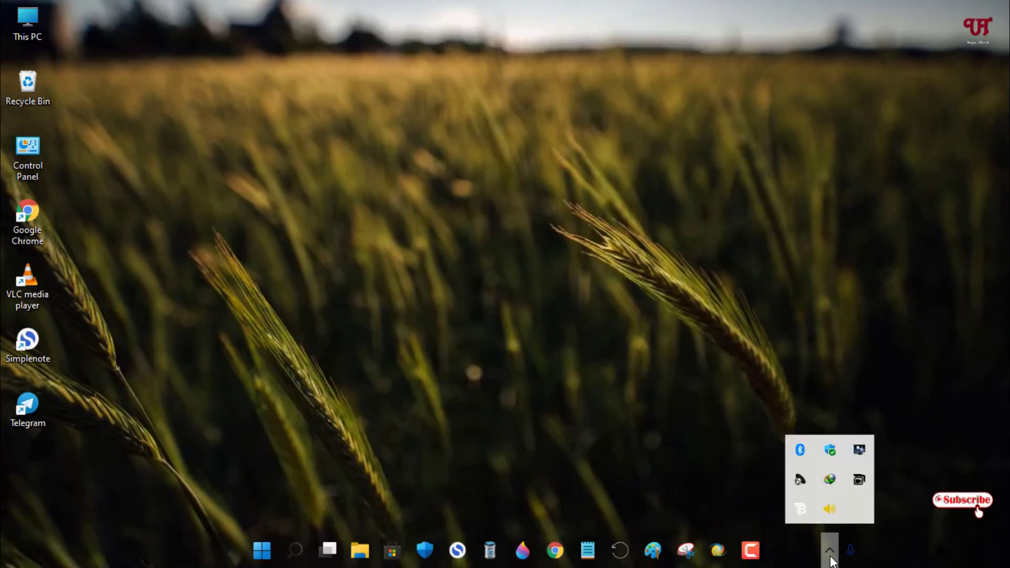
Set TranslucentTB's Start Menu opened appearance to Clear from its tray icon menu
right_click(803, 512)
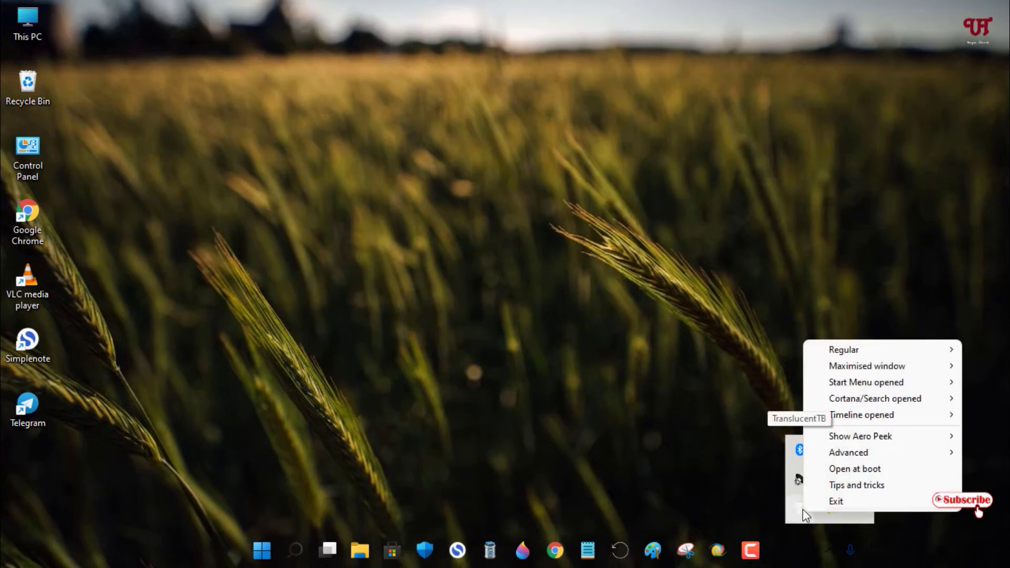
mouse_move(864, 388)
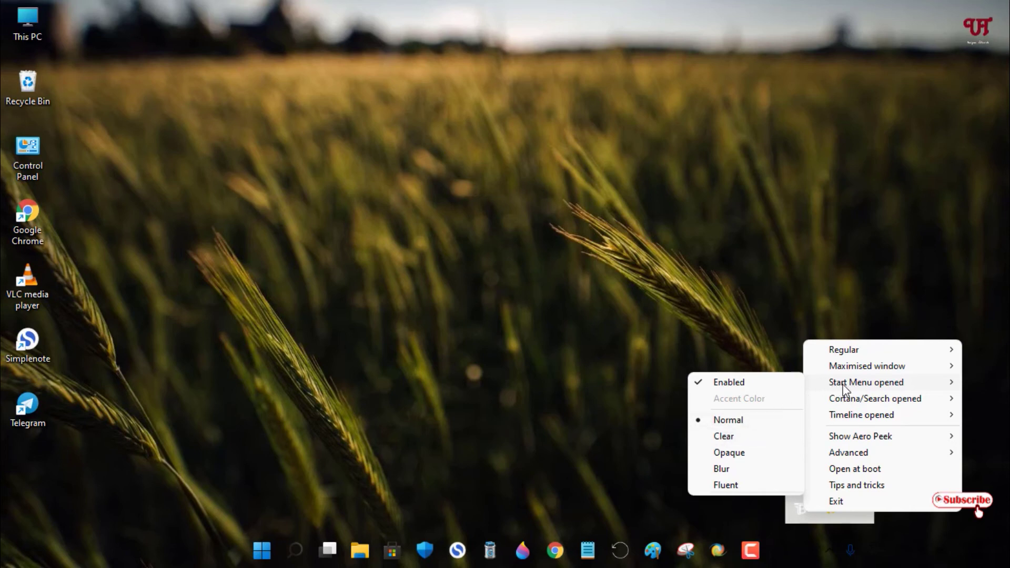
click(720, 437)
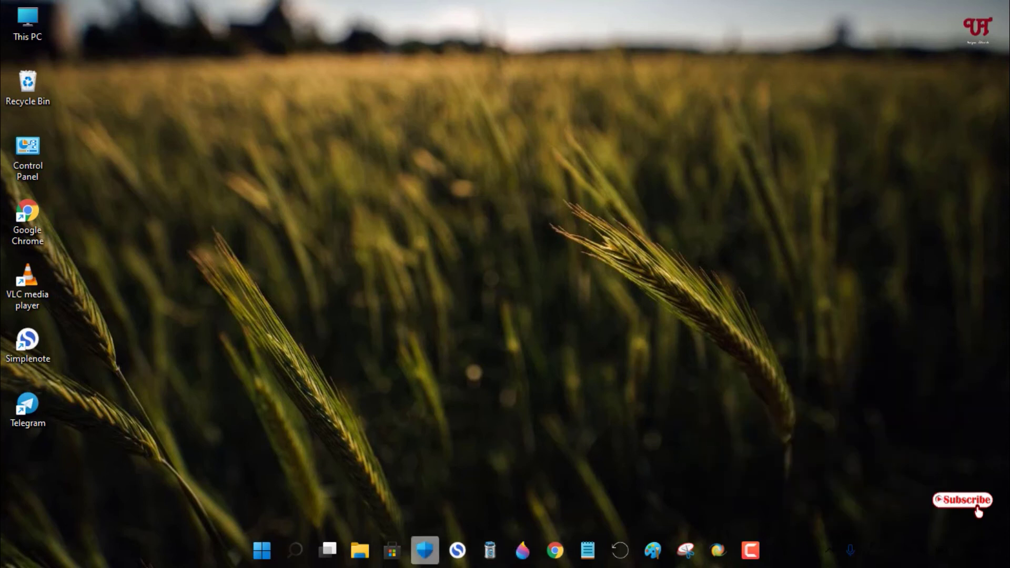
click(264, 558)
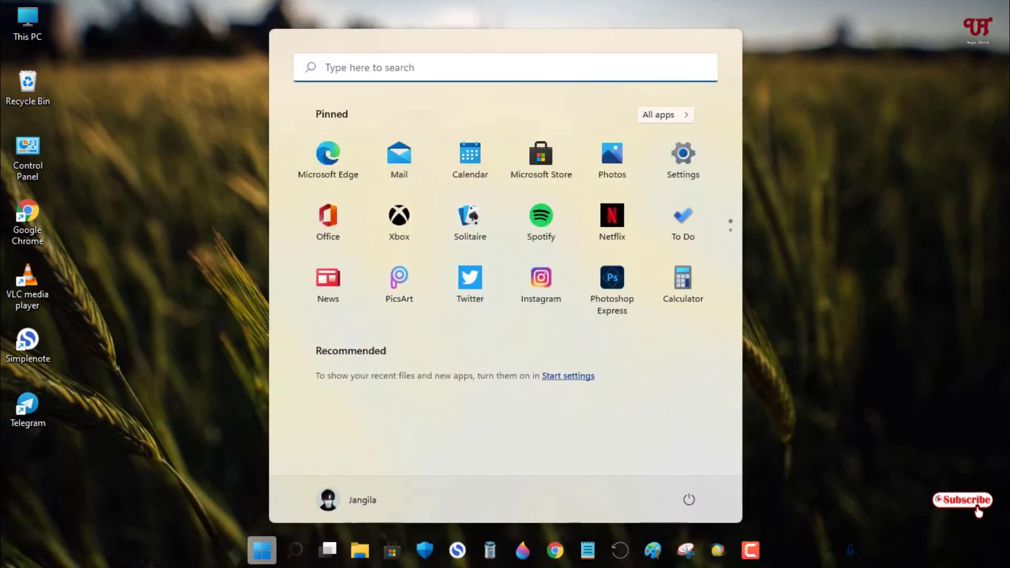
click(226, 433)
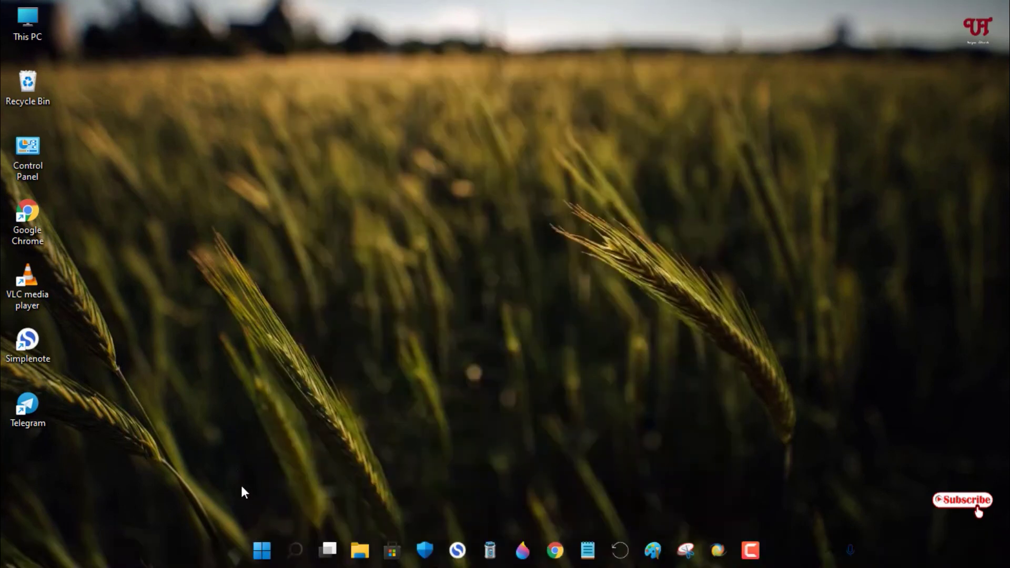
key(super)
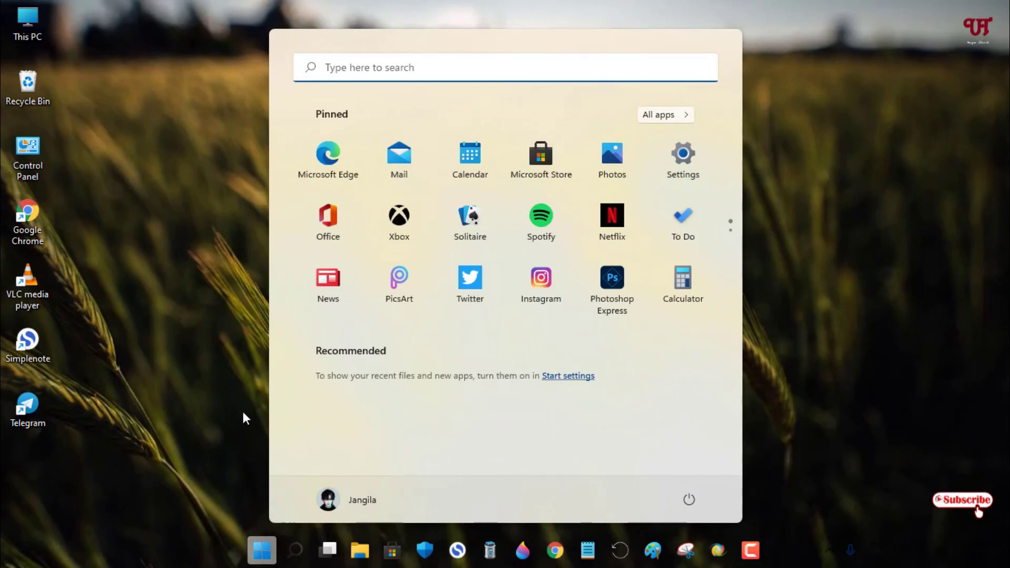
click(243, 418)
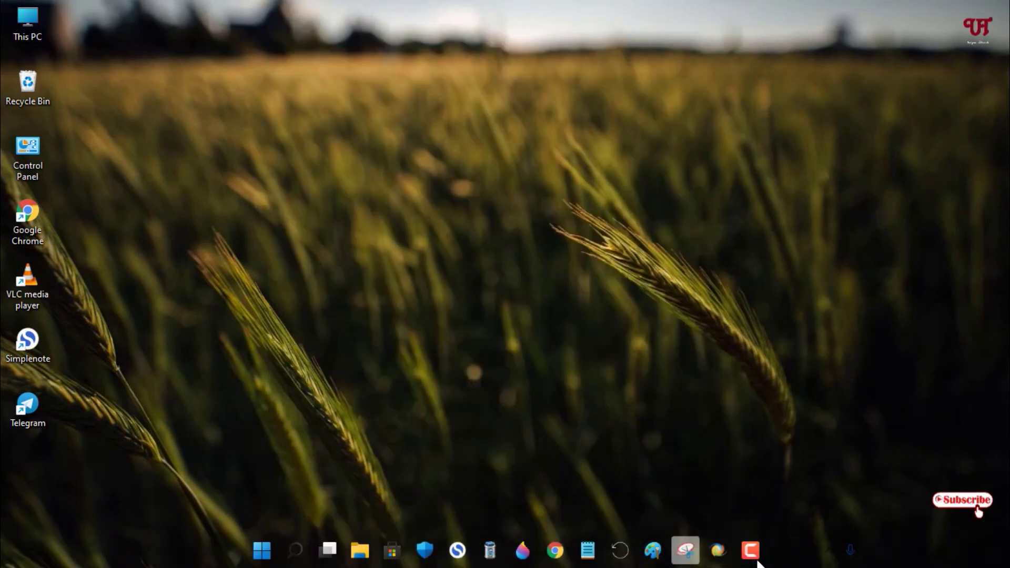
mouse_move(751, 550)
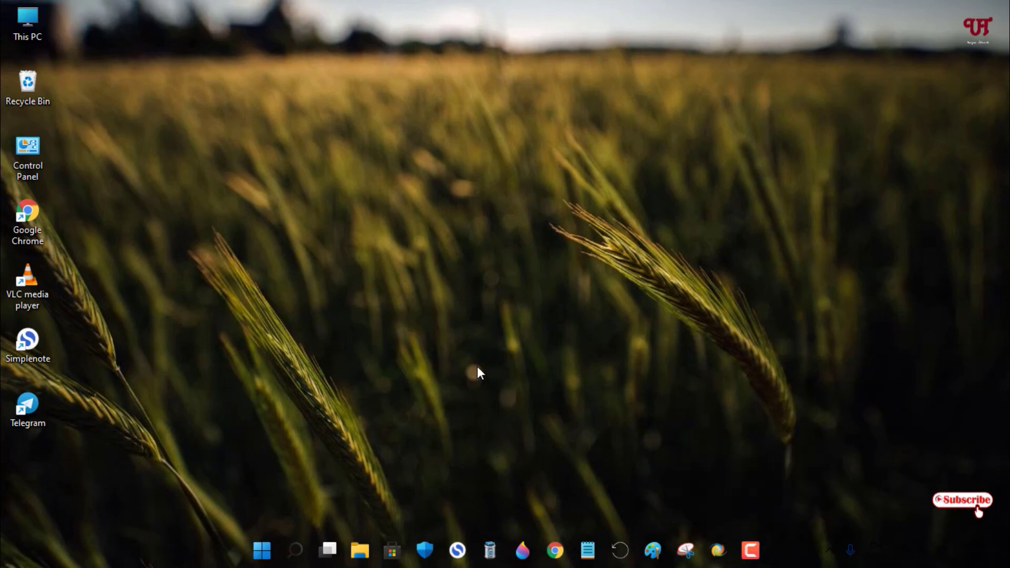